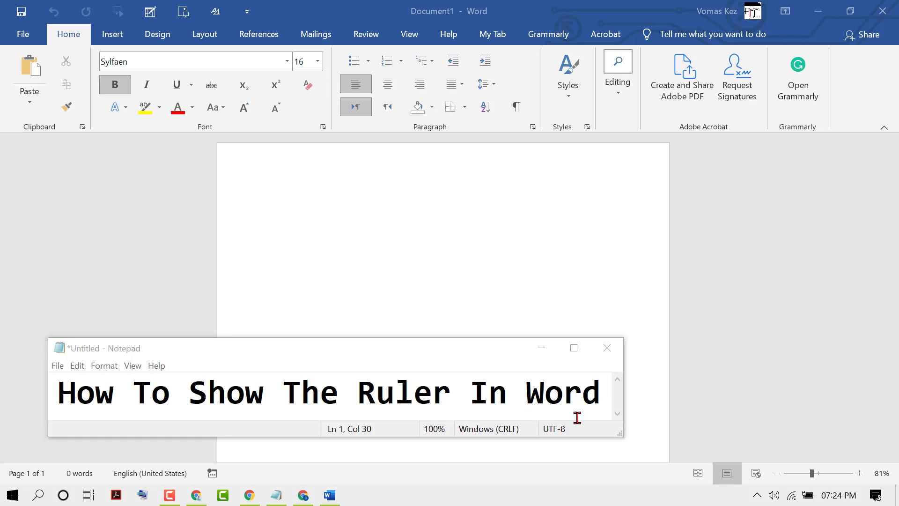
- Dismiss the title note and switch to Word's View settings
{"action": "left_click", "coordinate": [542, 349]}
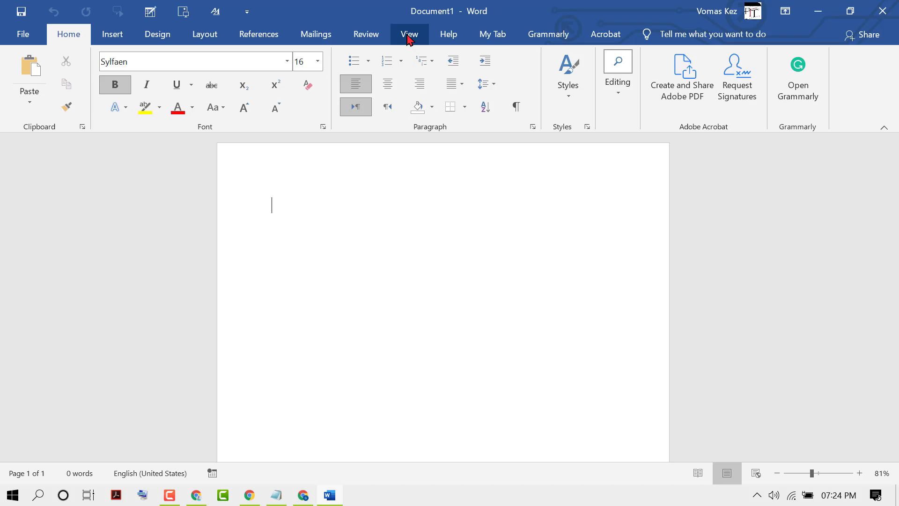
{"action": "left_click", "coordinate": [409, 37]}
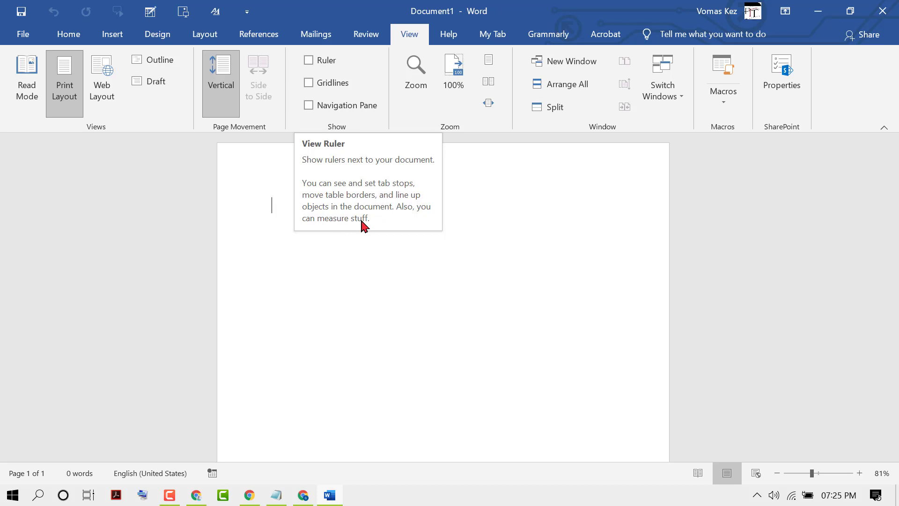
- Turn on the Ruler and drag the paragraph indent marker inward along it
{"action": "left_click", "coordinate": [310, 61]}
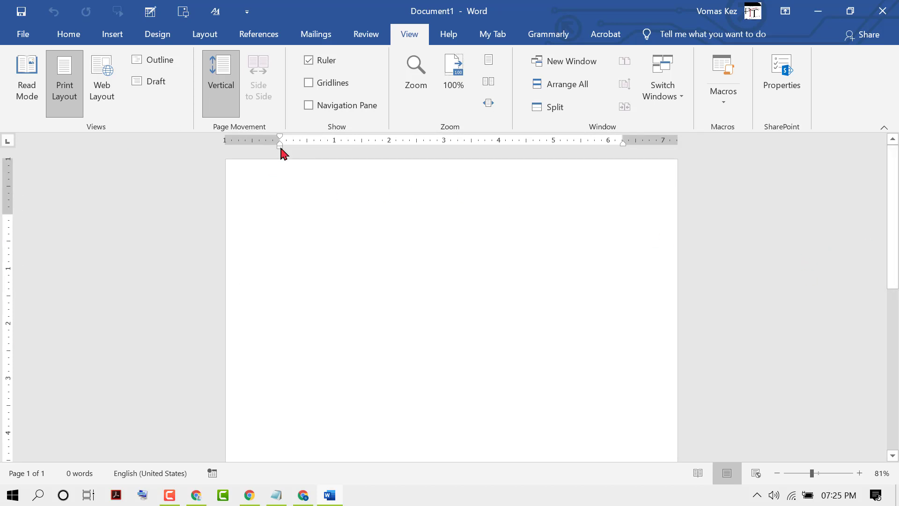
{"action": "left_click_drag", "start_coordinate": [280, 150], "coordinate": [288, 150]}
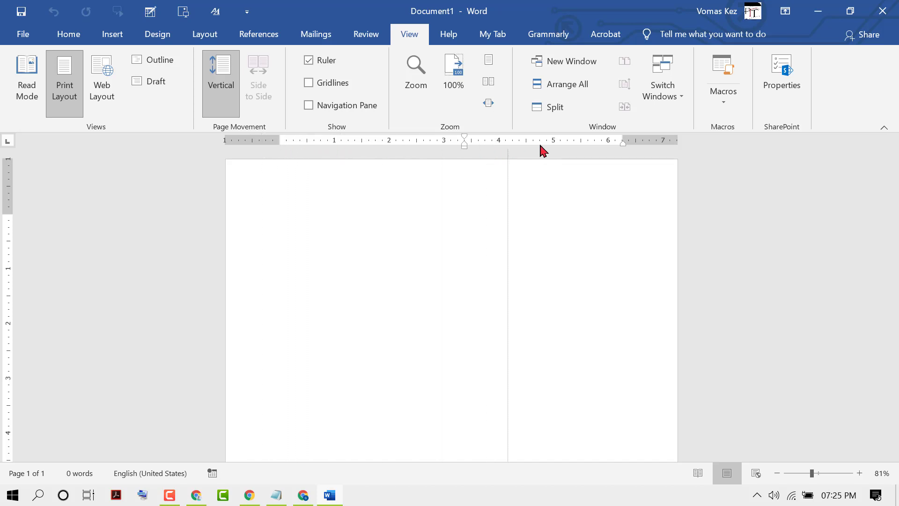
{"action": "left_click_drag", "start_coordinate": [287, 152], "coordinate": [311, 155]}
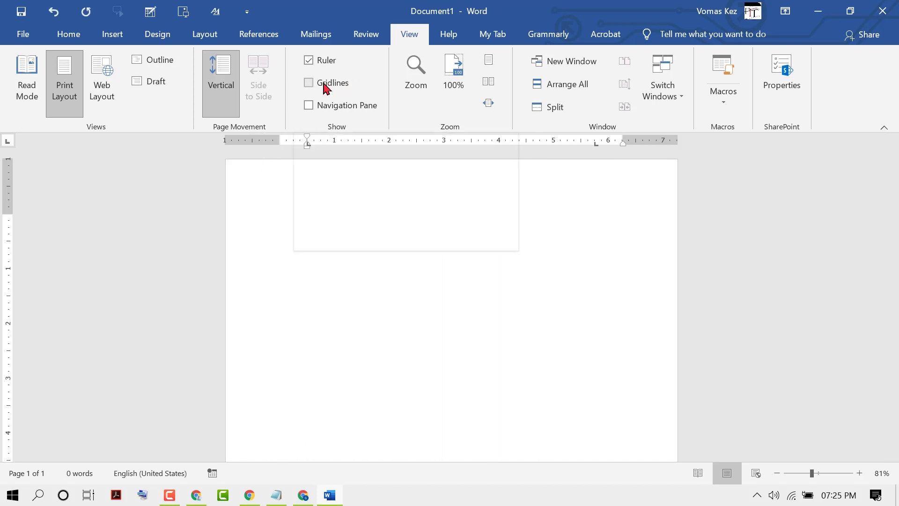
- Toggle Gridlines and the Navigation Pane on then off, and uncheck Ruler
{"action": "left_click", "coordinate": [310, 83]}
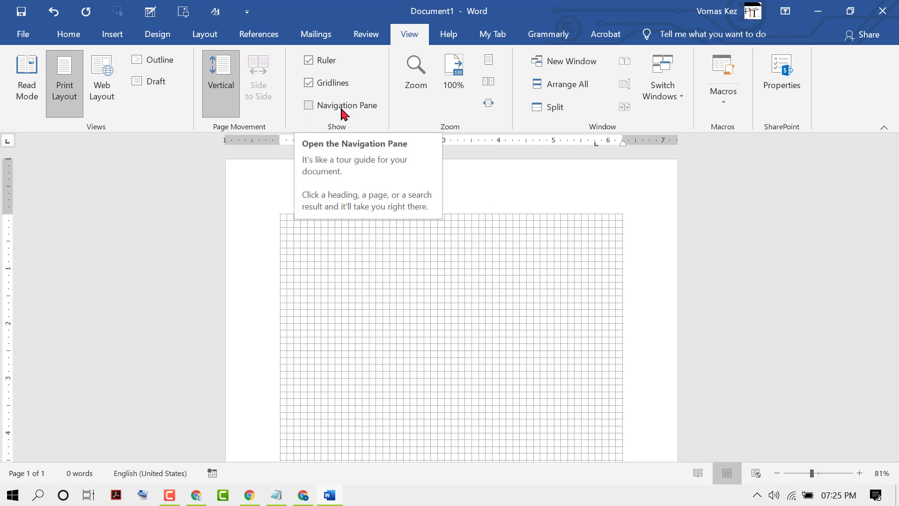
{"action": "left_click", "coordinate": [308, 106]}
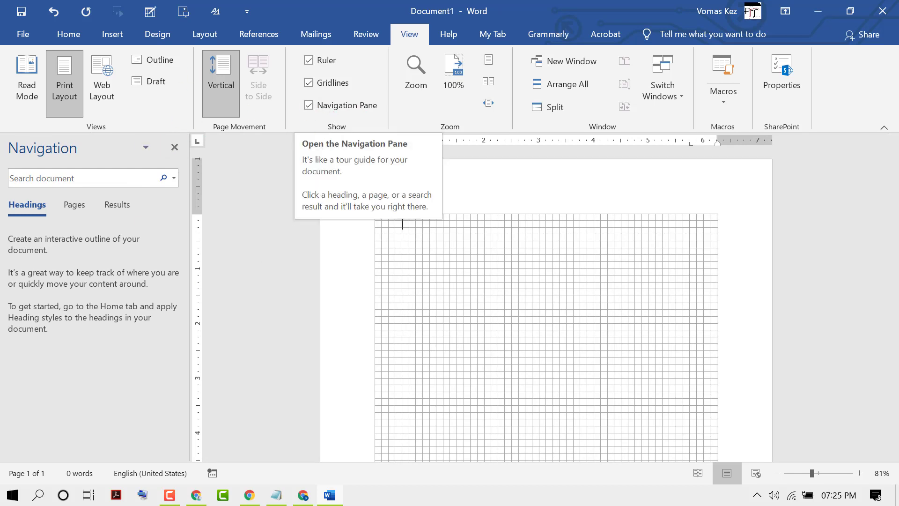
{"action": "left_click", "coordinate": [308, 107]}
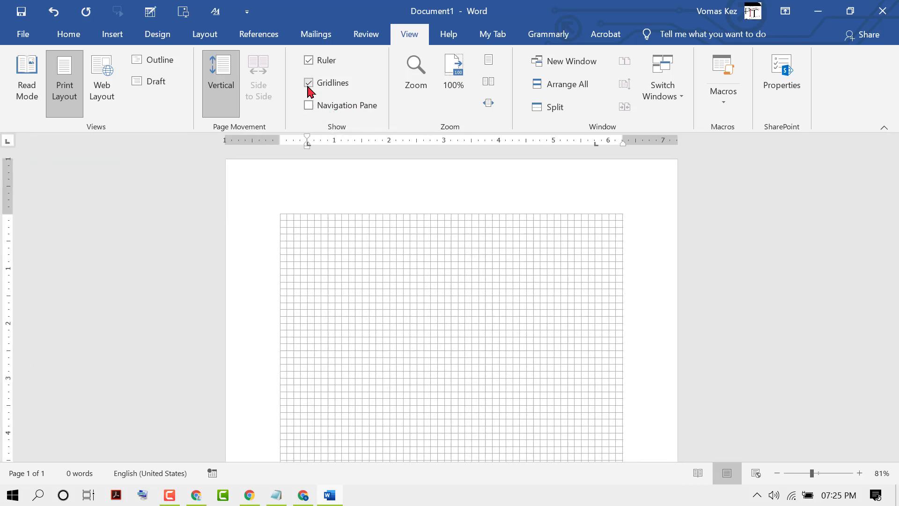
{"action": "left_click", "coordinate": [308, 83]}
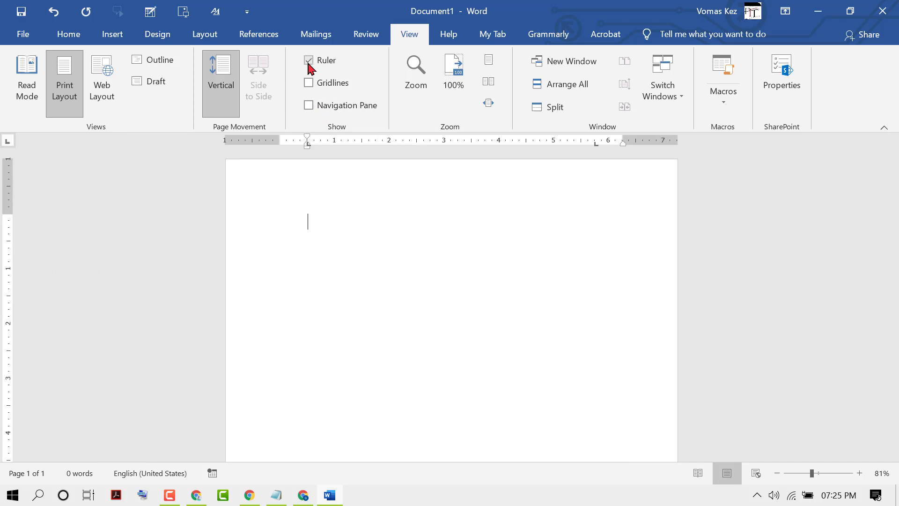
{"action": "left_click", "coordinate": [308, 62]}
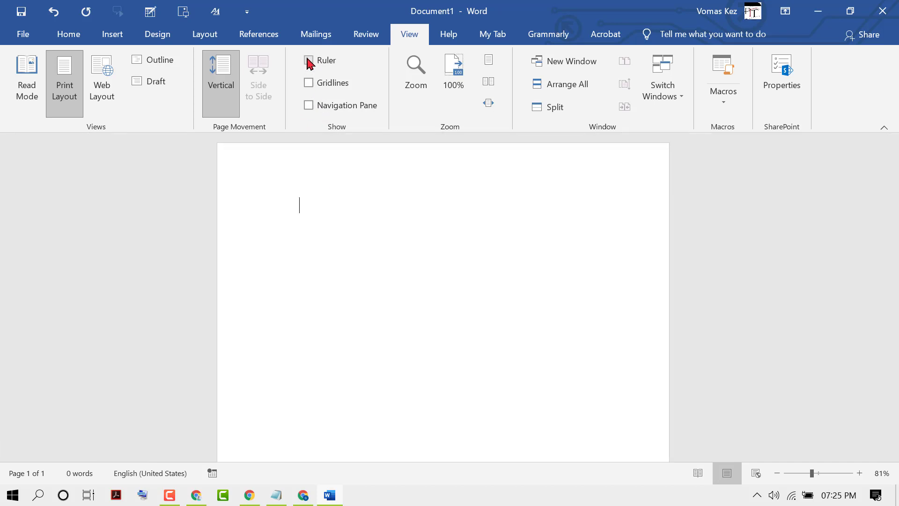
- Re-enable the Ruler and return to the Home formatting commands
{"action": "left_click", "coordinate": [308, 61]}
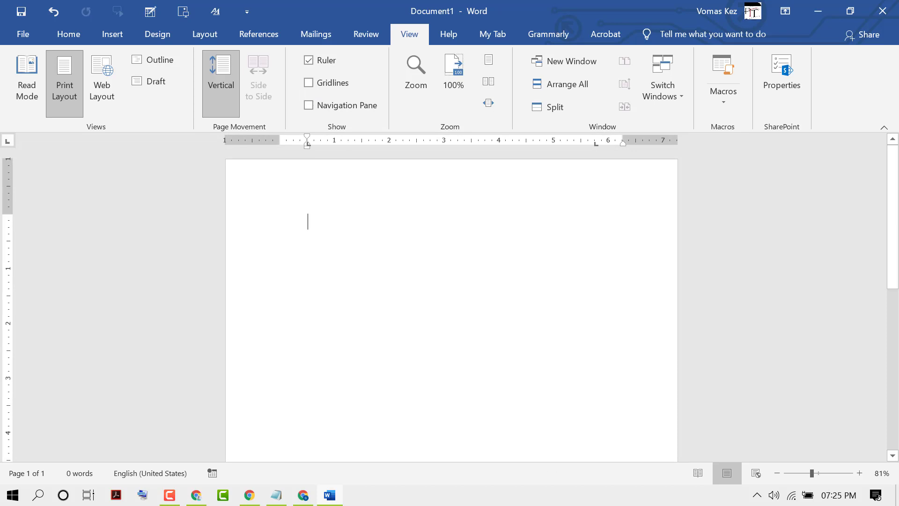
{"action": "left_click", "coordinate": [68, 36]}
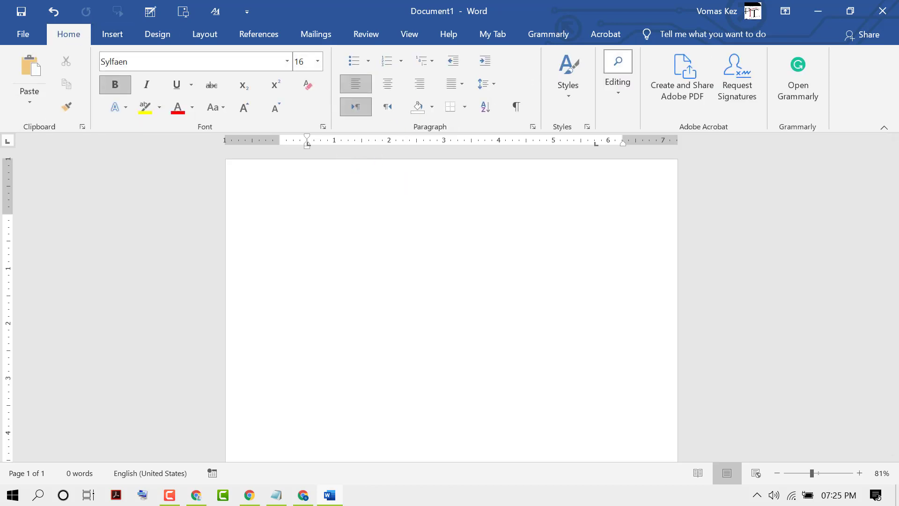